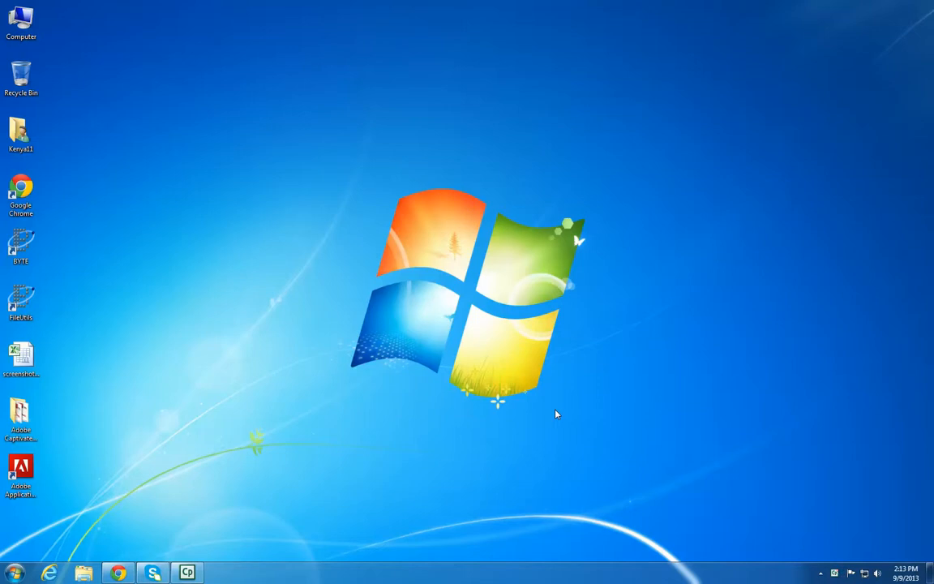
# Launch BYTE and log in with the account password
pyautogui.doubleClick(23, 243)
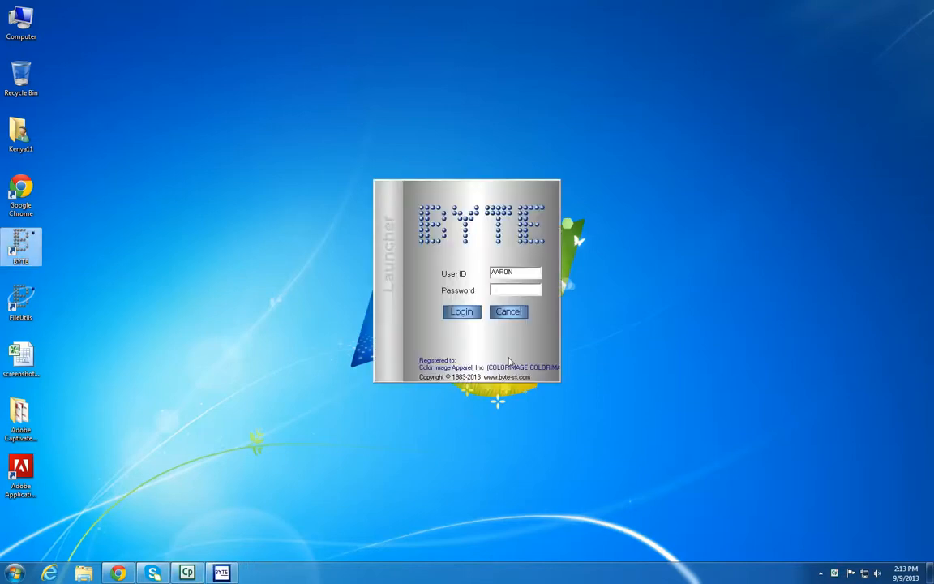
pyautogui.click(522, 290)
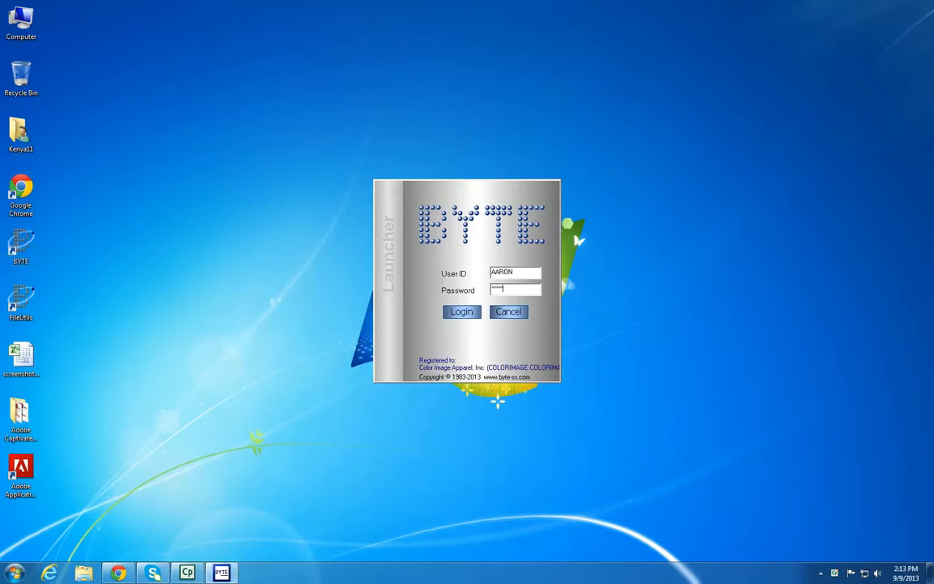
pyautogui.press('Return')
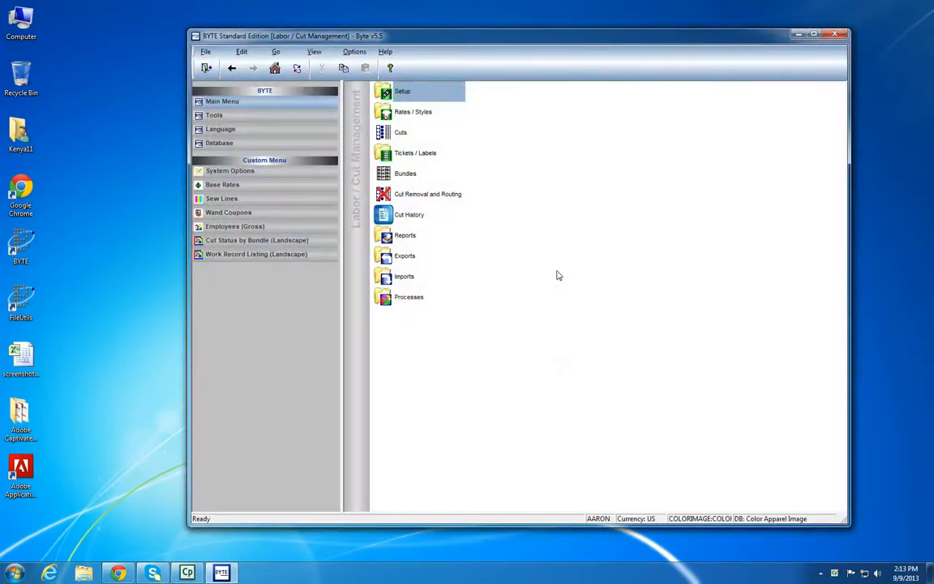
# Open the Cuts program from Labor / Cut Management in the main menu
pyautogui.click(232, 68)
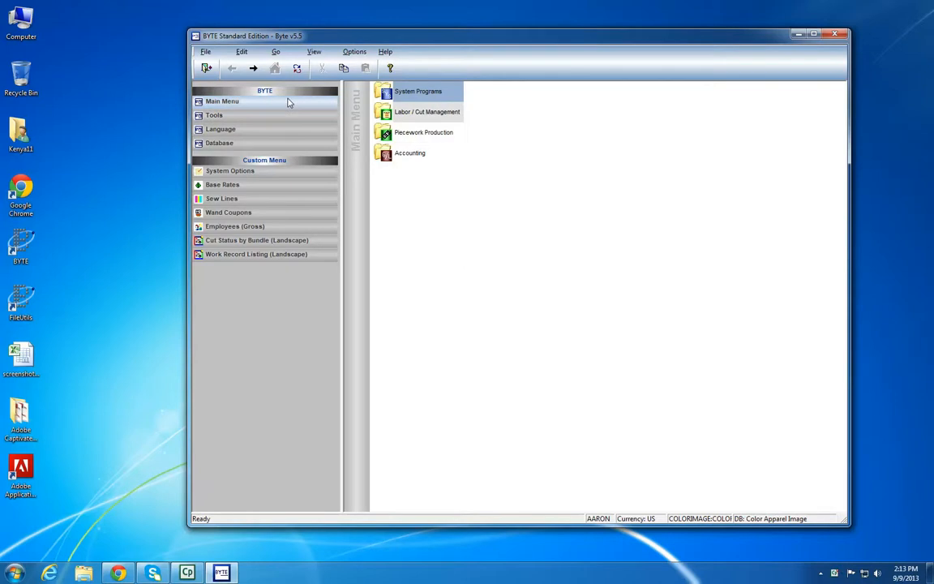
pyautogui.click(442, 116)
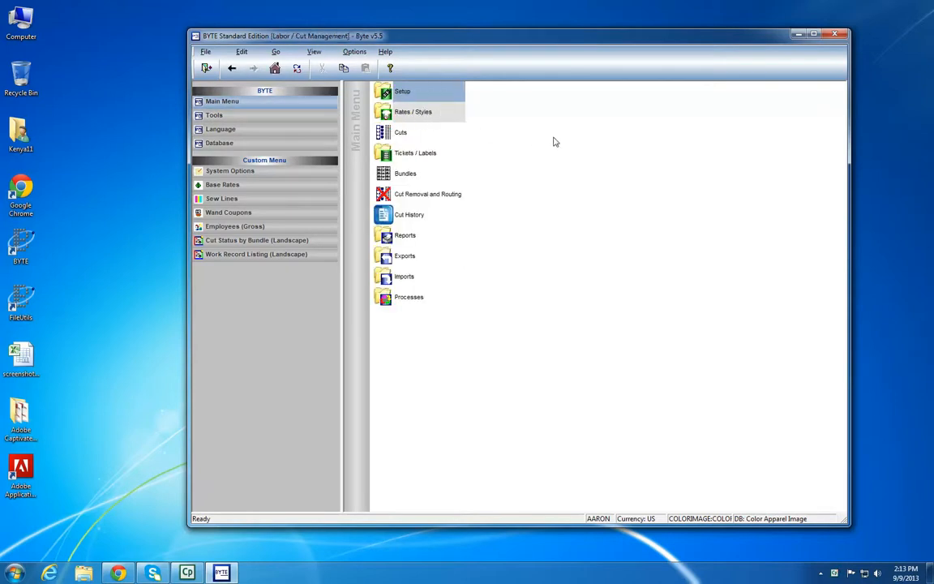
pyautogui.click(407, 138)
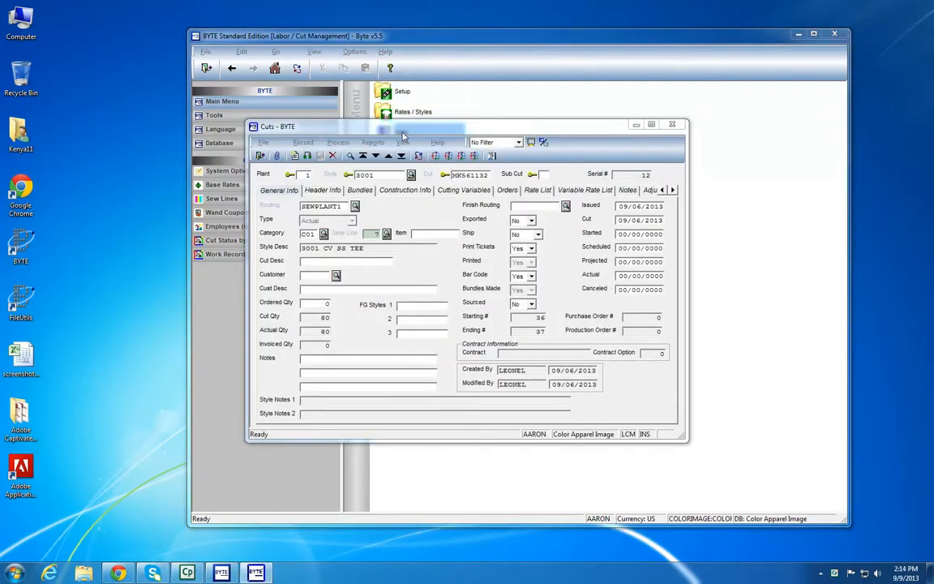
pyautogui.moveTo(418, 132); pyautogui.dragTo(485, 85)
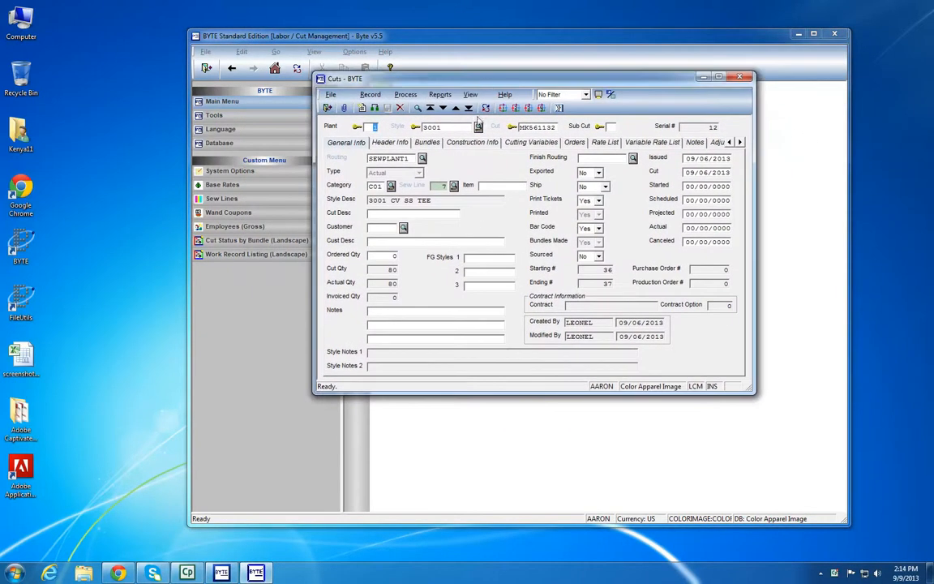
# Start a new cut record and choose SEWPLANT1 as its routing from the lookup
pyautogui.click(371, 95)
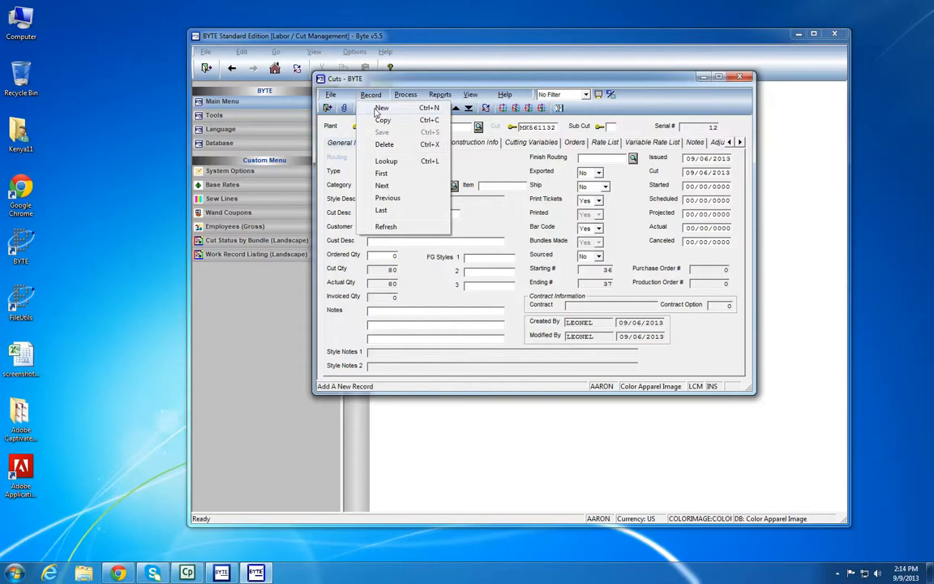
pyautogui.click(378, 109)
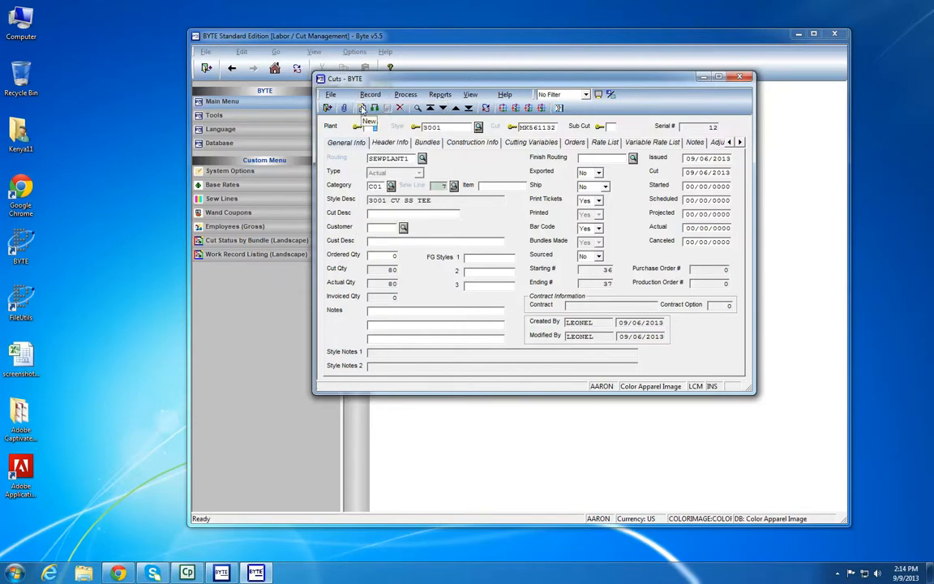
pyautogui.click(363, 110)
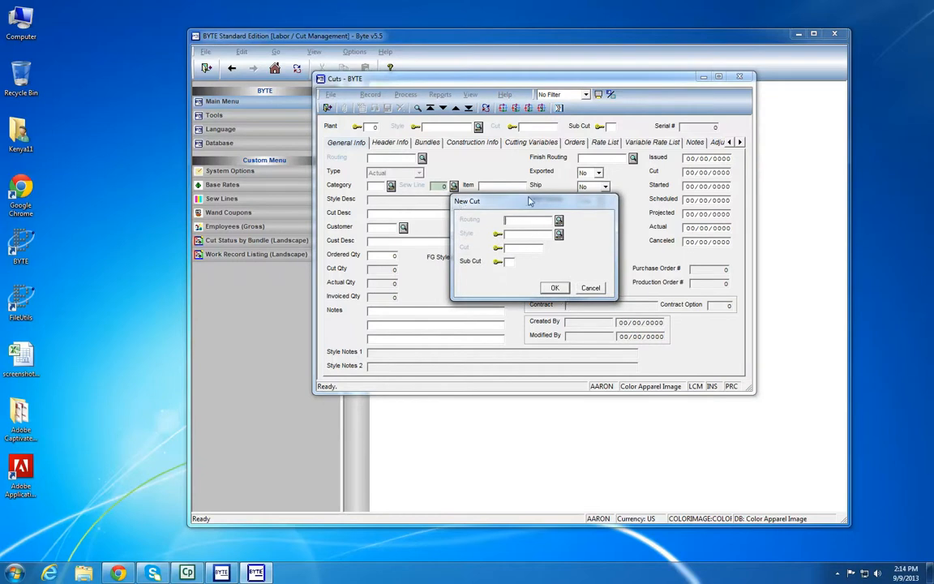
pyautogui.moveTo(532, 204); pyautogui.dragTo(525, 156)
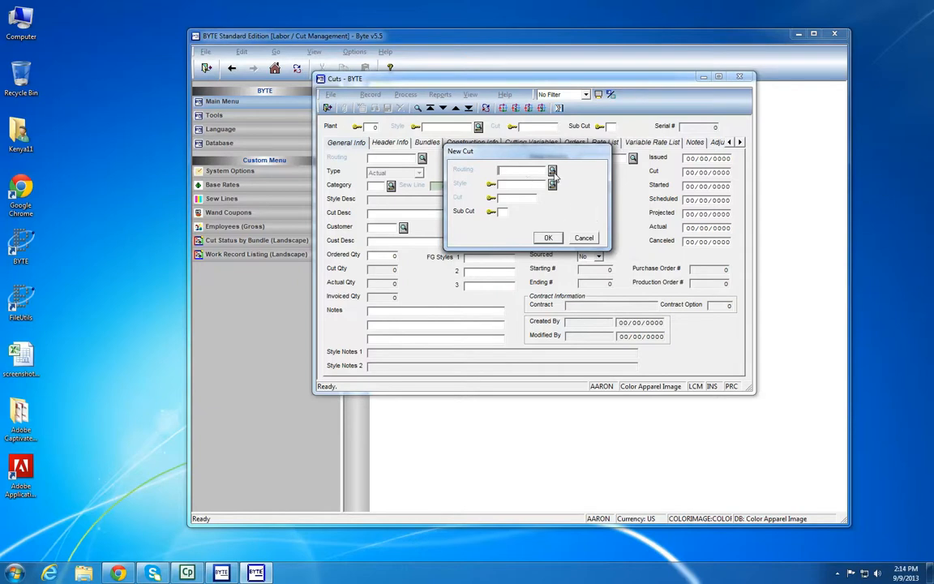
pyautogui.click(552, 171)
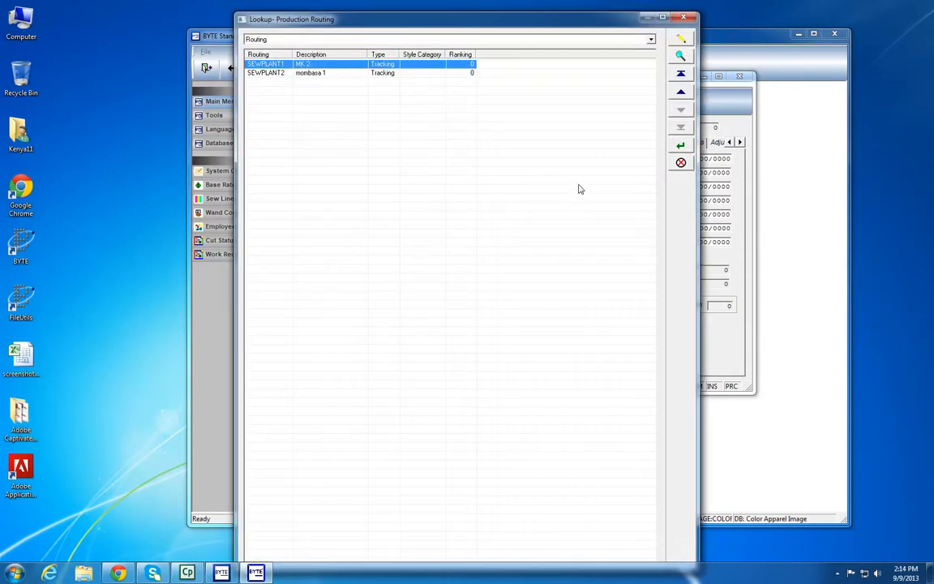
pyautogui.doubleClick(352, 69)
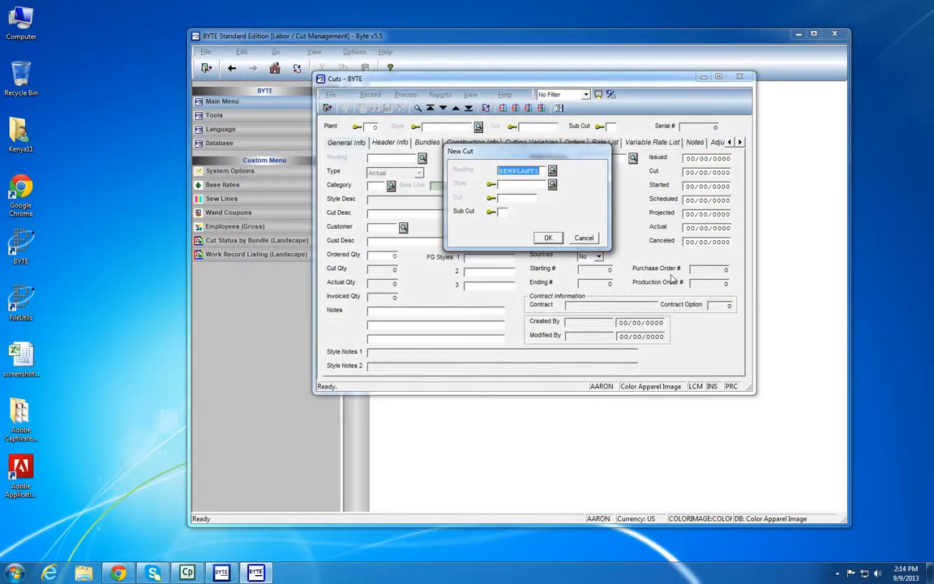
# Choose style 3001Y, enter P3355 as the cut, leave the sub cut blank and create the new cut
pyautogui.click(552, 184)
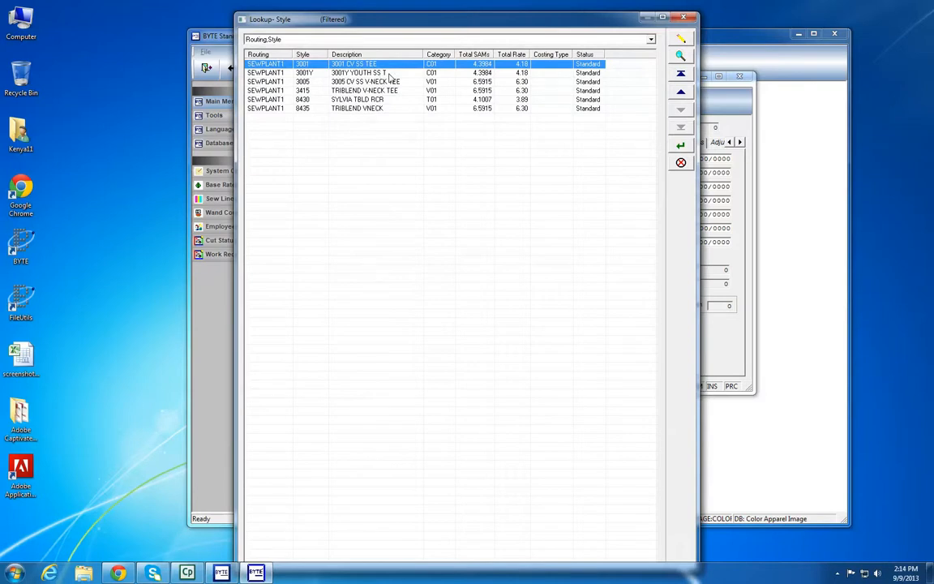
pyautogui.doubleClick(391, 77)
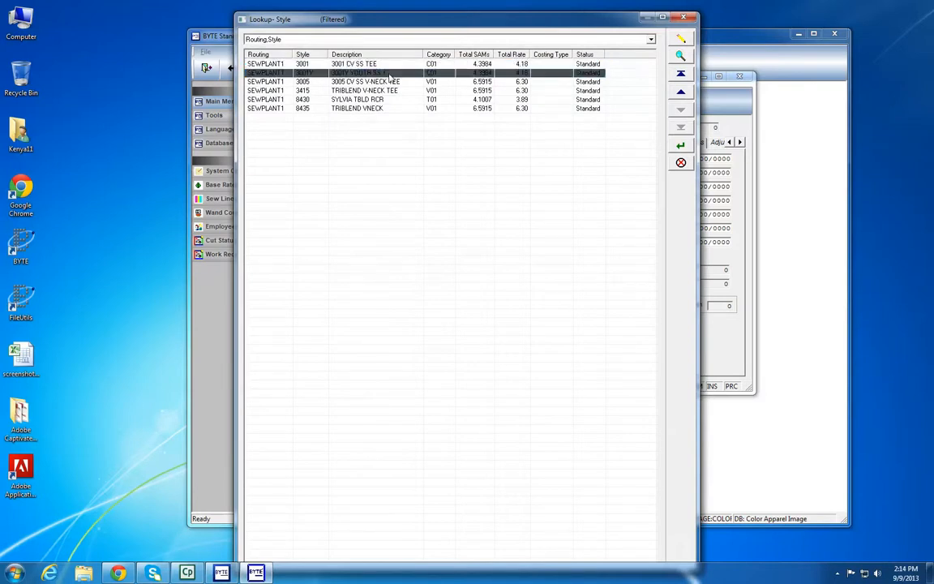
pyautogui.press('Tab')
pyautogui.write('8')
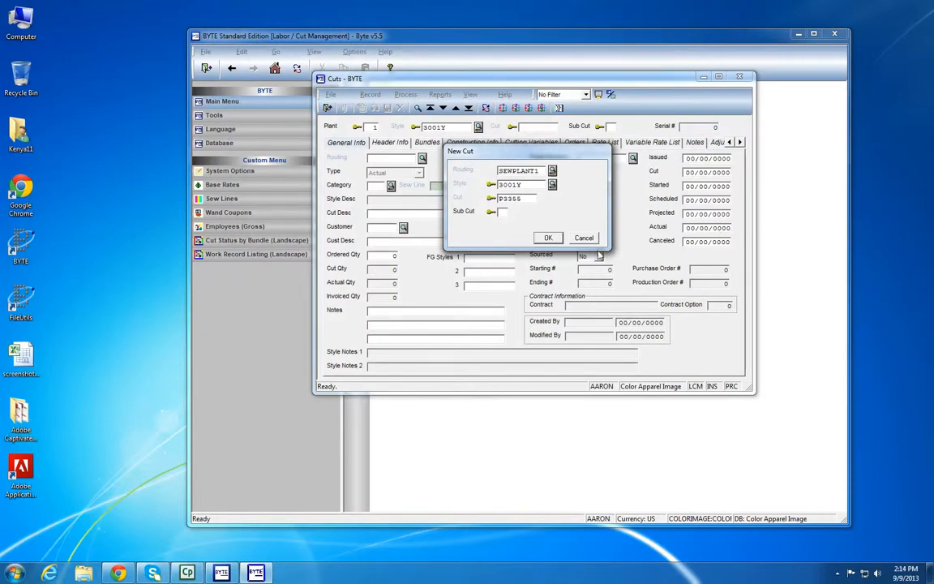
pyautogui.click(503, 213)
pyautogui.press('Return')
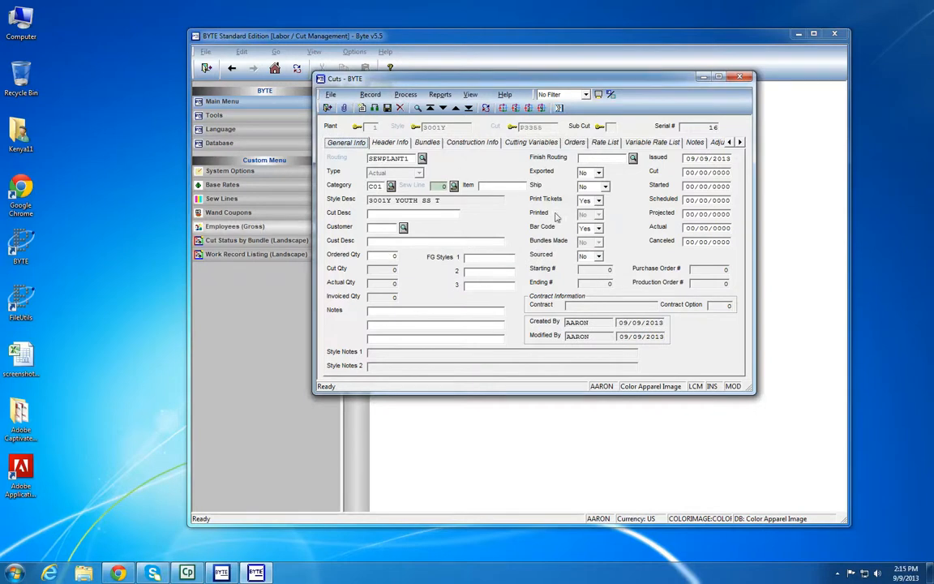
# Assign sew line 2 to the cut and open its bundle list
pyautogui.click(455, 186)
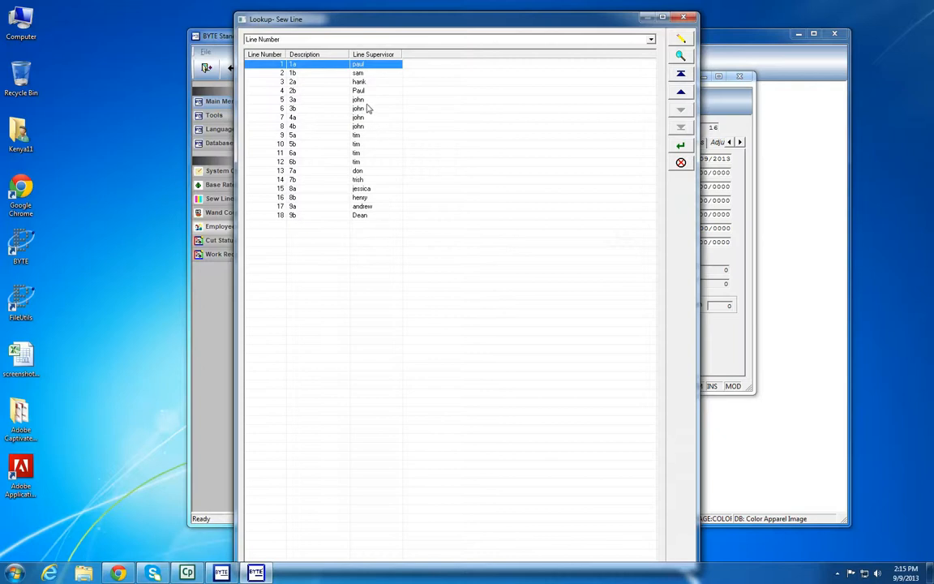
pyautogui.doubleClick(332, 74)
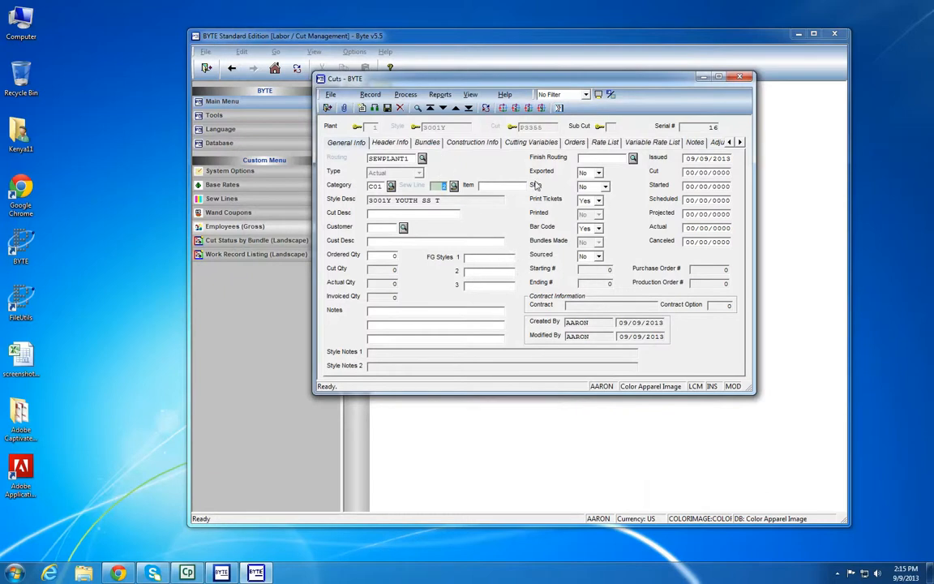
pyautogui.click(429, 142)
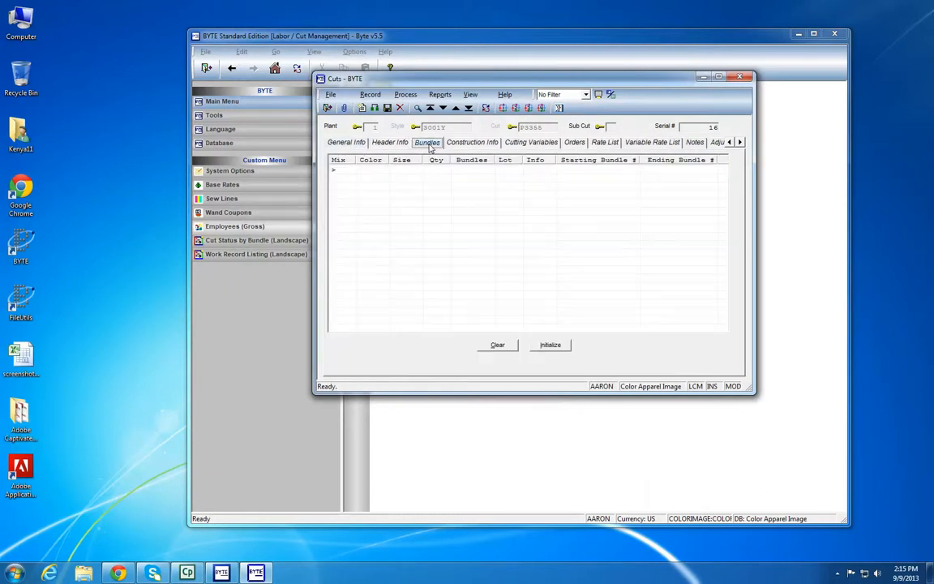
# Start the first bundle line, find the color code BLACK in the color lookup and select it
pyautogui.doubleClick(383, 174)
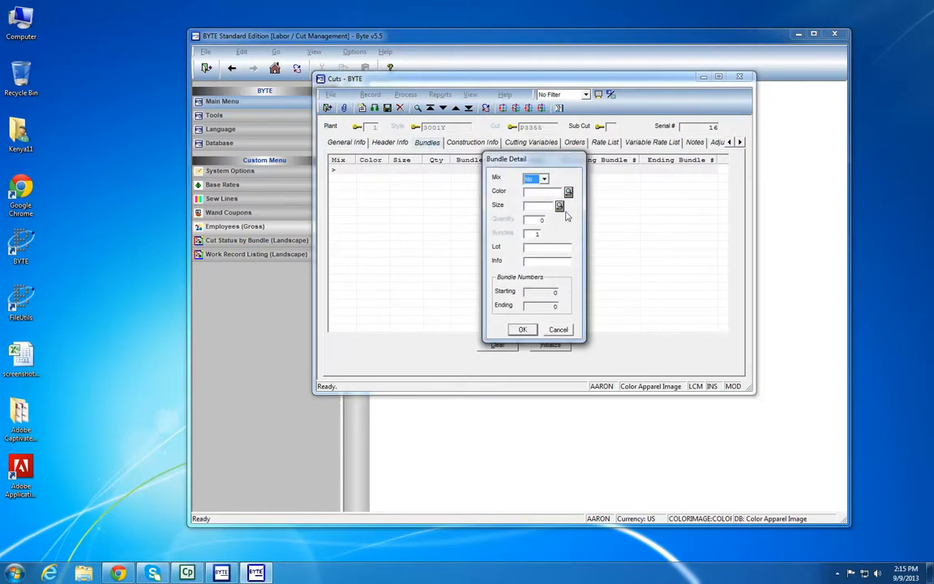
pyautogui.moveTo(534, 166); pyautogui.dragTo(553, 143)
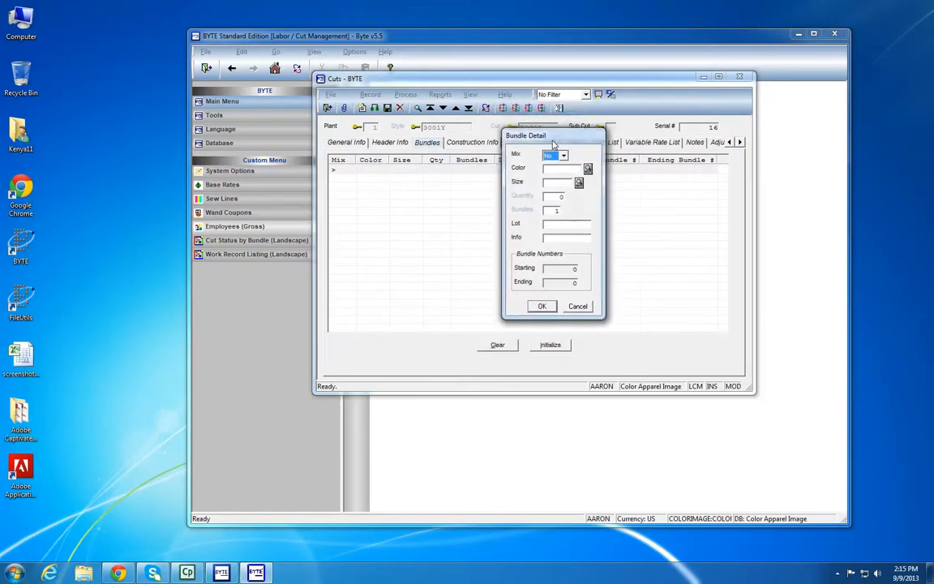
pyautogui.click(588, 168)
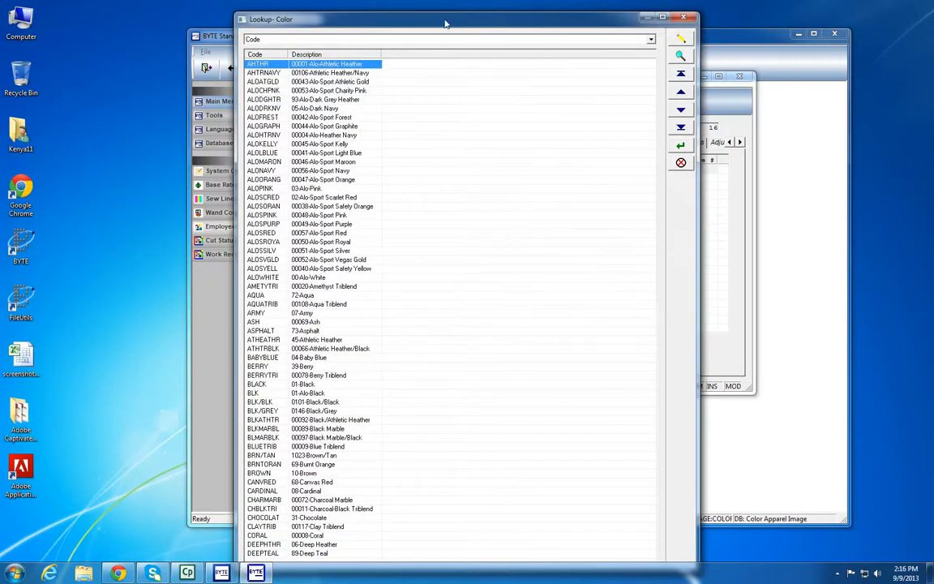
pyautogui.moveTo(455, 18); pyautogui.dragTo(501, 18)
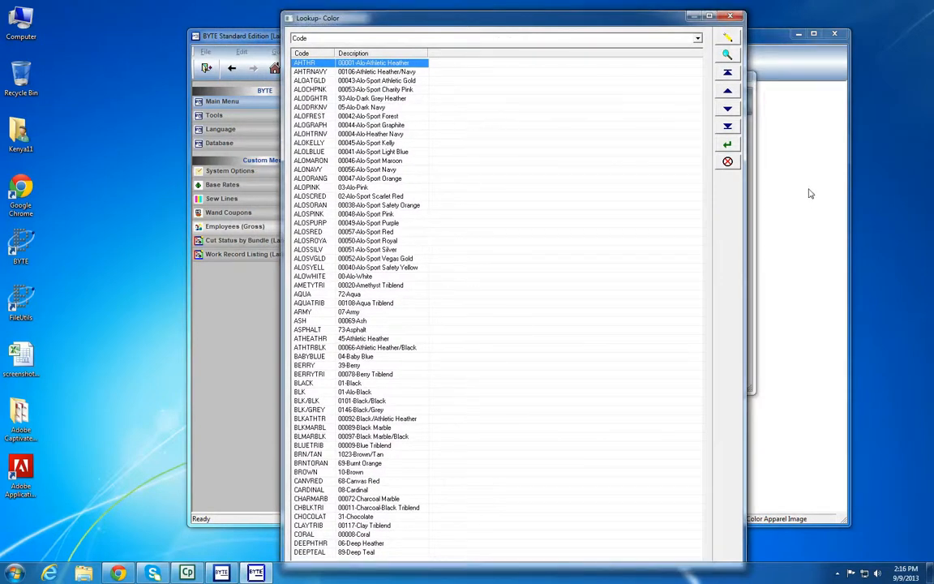
pyautogui.click(728, 55)
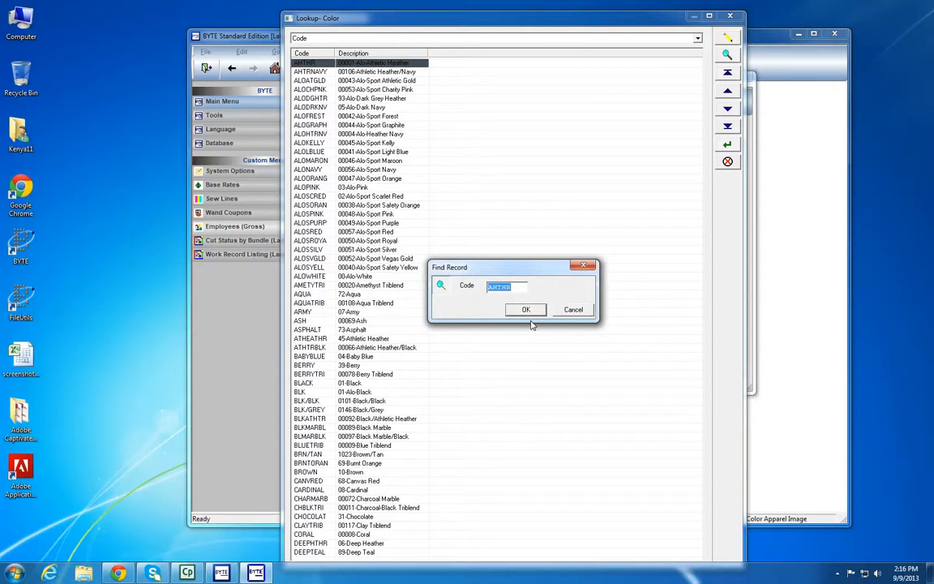
pyautogui.write('BLACK')
pyautogui.press('Return')
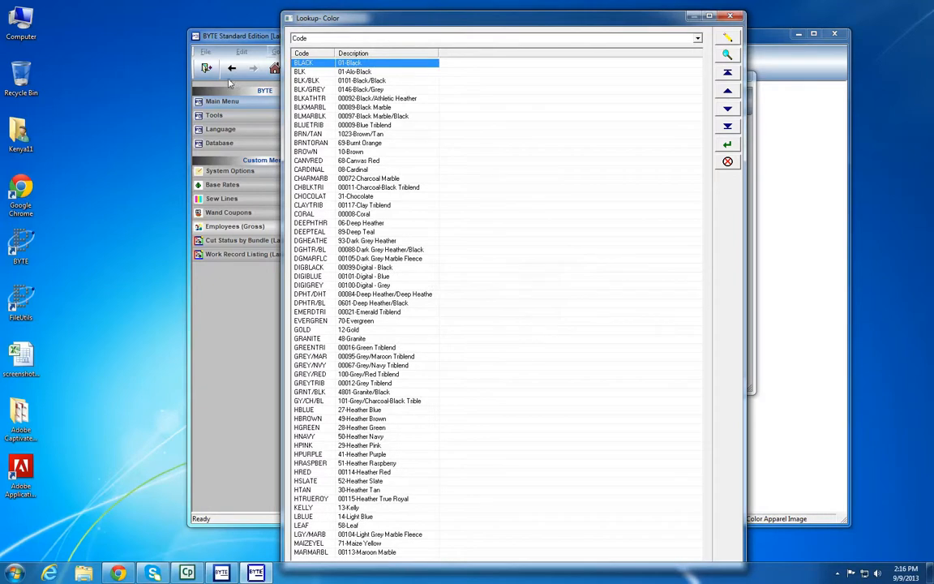
pyautogui.doubleClick(359, 64)
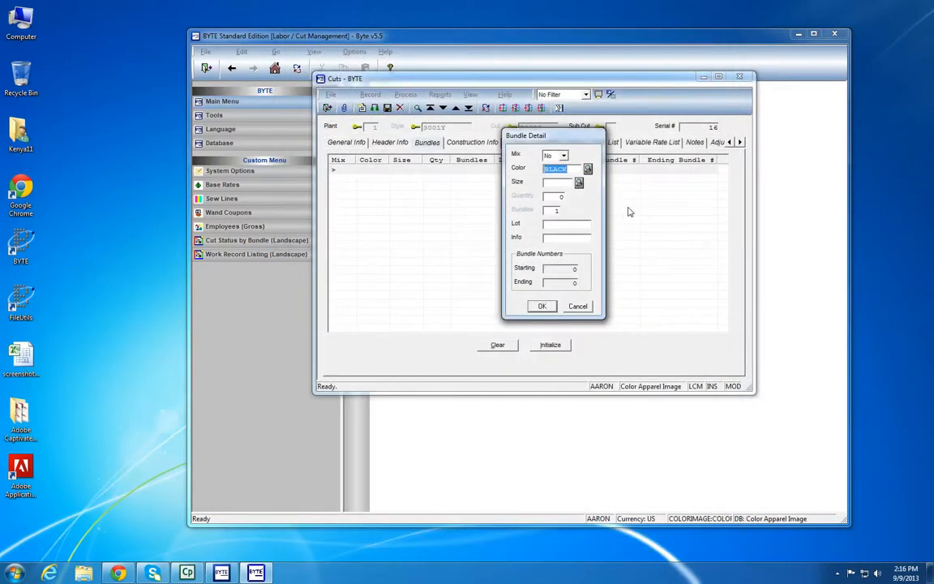
# Set the black bundle line to size S, quantity 100 and 3 bundles, leaving the lot blank, and accept it
pyautogui.click(579, 182)
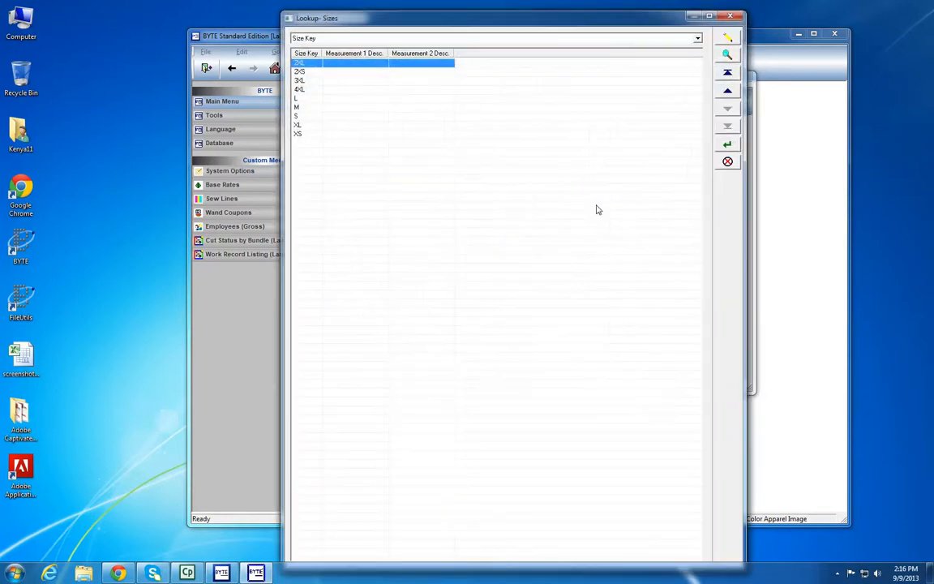
pyautogui.click(729, 73)
pyautogui.doubleClick(317, 120)
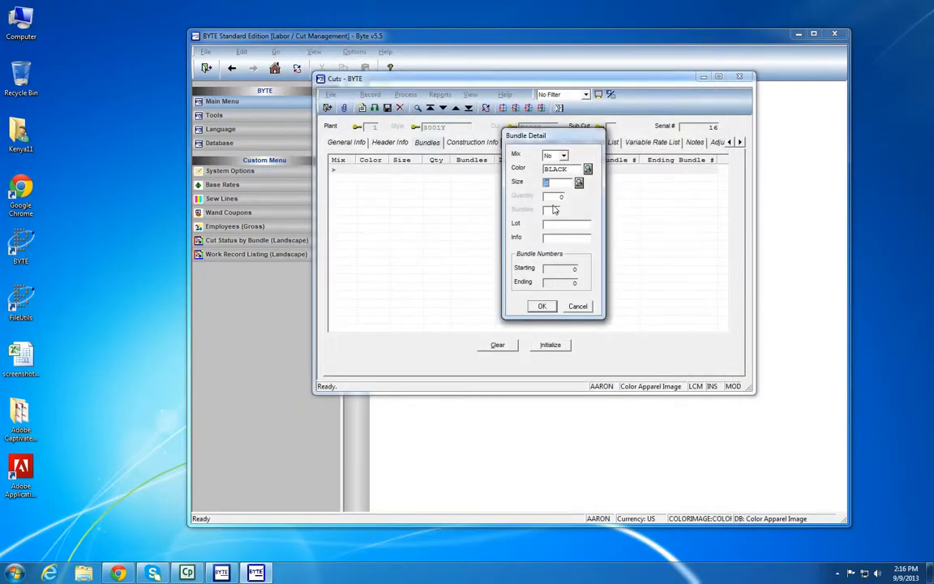
pyautogui.write('8')
pyautogui.press('Tab')
pyautogui.press('Tab')
pyautogui.write('3')
pyautogui.click(564, 225)
pyautogui.click(542, 308)
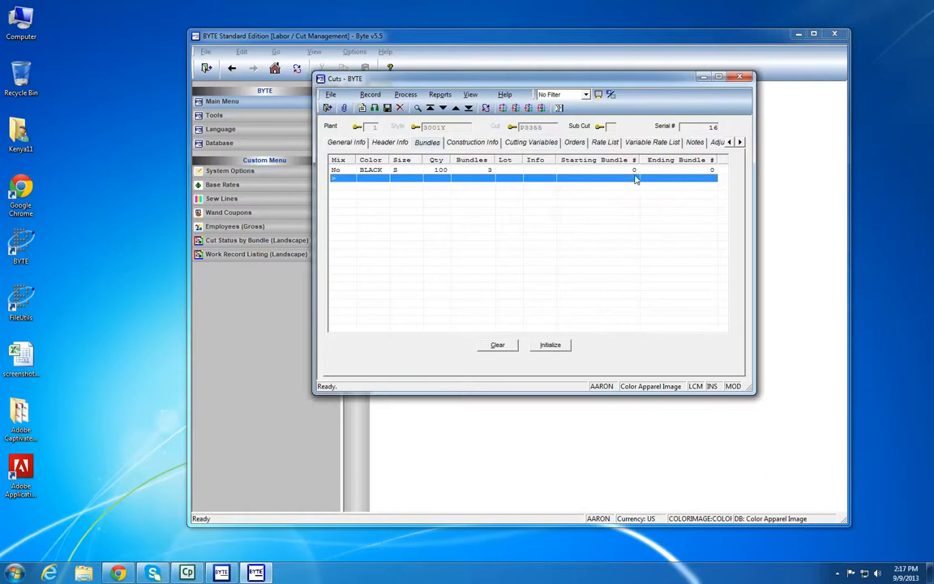
# Add a second BLACK bundle line in size M with quantity 100 and 3 bundles
pyautogui.doubleClick(353, 182)
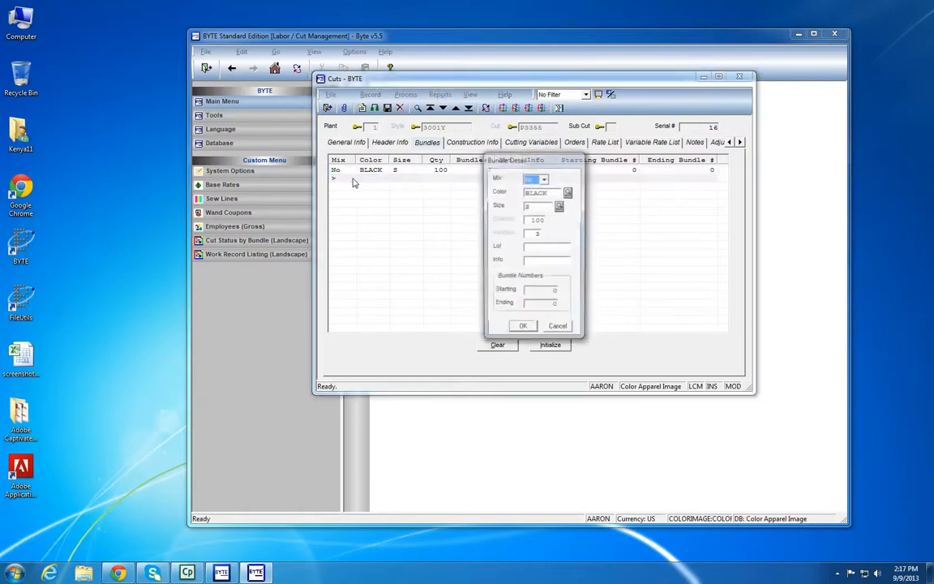
pyautogui.click(560, 206)
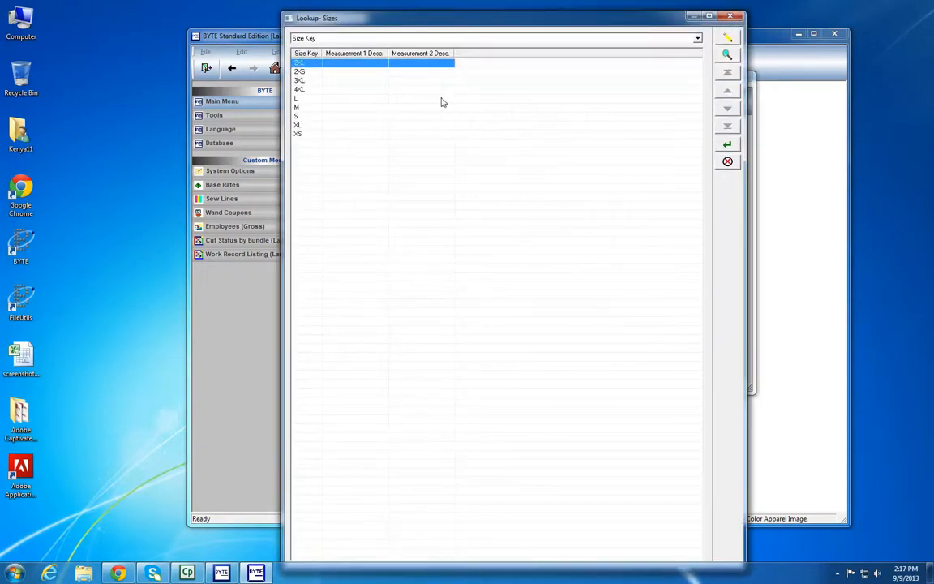
pyautogui.doubleClick(316, 115)
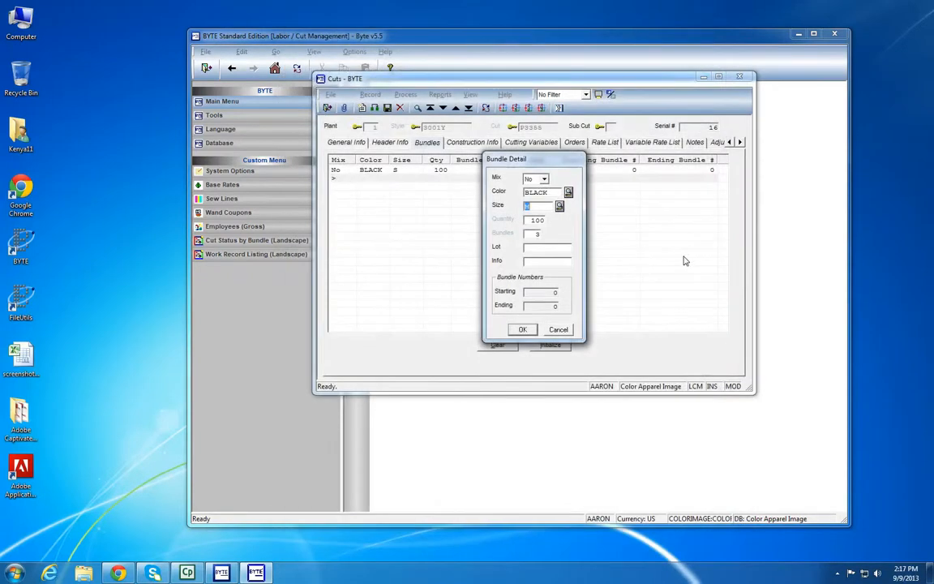
pyautogui.write('M')
pyautogui.press('Tab')
pyautogui.press('Tab')
pyautogui.click(524, 330)
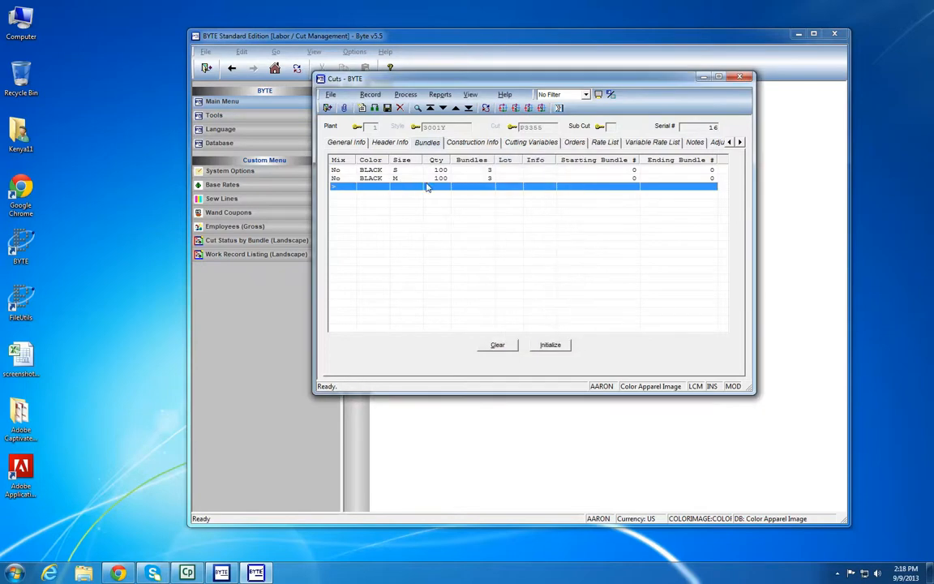
# Add a third BLACK bundle line in size L with quantity 100 and 6 bundles
pyautogui.doubleClick(356, 192)
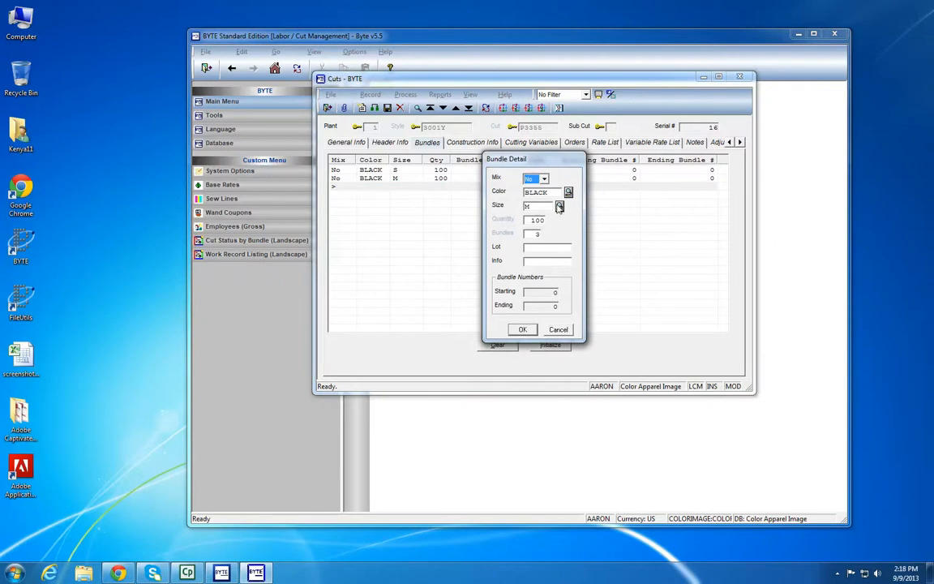
pyautogui.click(560, 207)
pyautogui.click(733, 76)
pyautogui.doubleClick(320, 106)
pyautogui.click(529, 233)
pyautogui.click(523, 330)
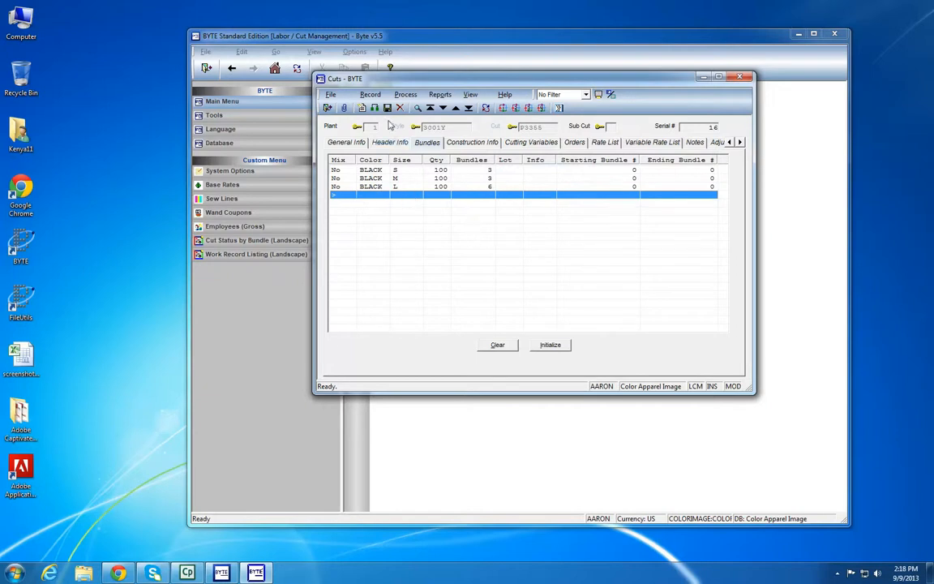
# Save the cut and initialize its bundle numbers, checking the cut's general information against the bundle list
pyautogui.click(387, 108)
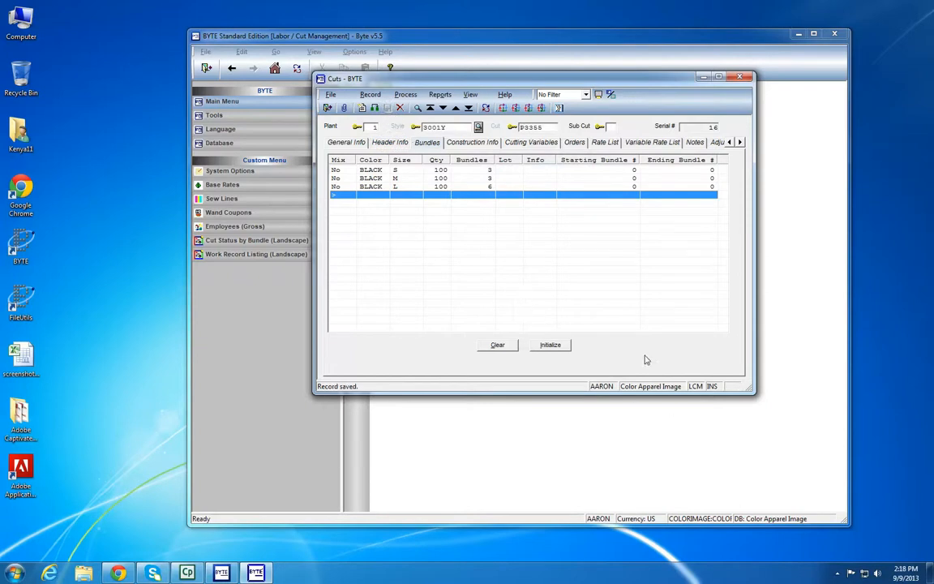
pyautogui.click(553, 346)
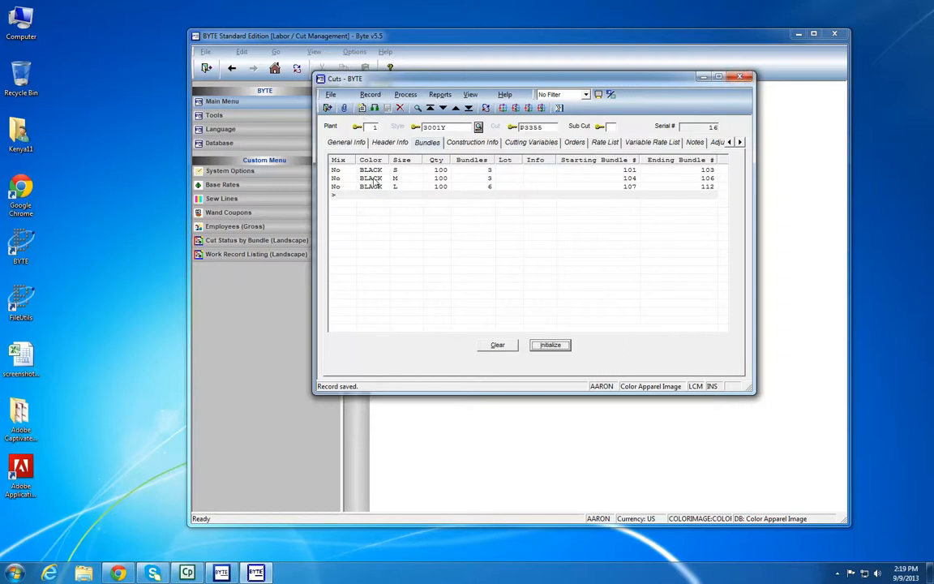
pyautogui.click(346, 142)
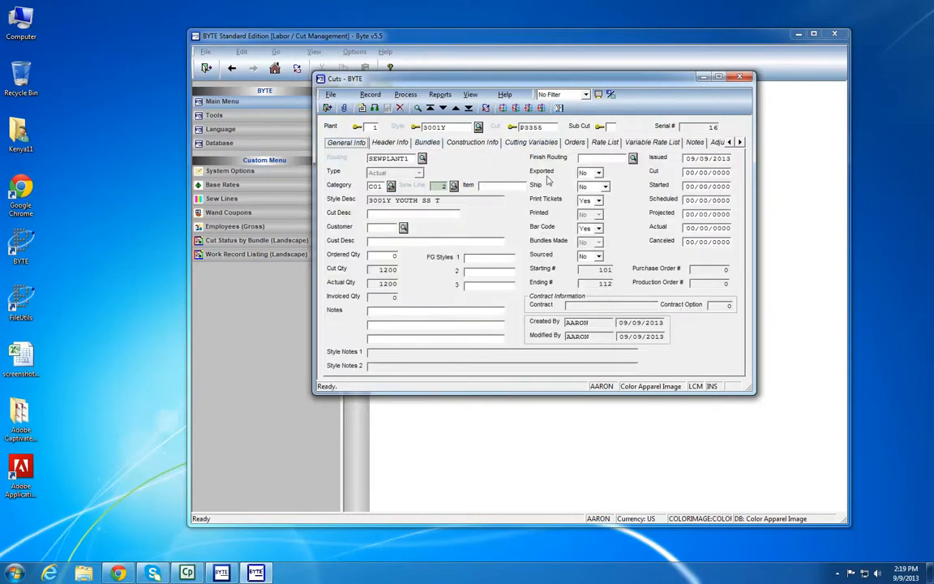
pyautogui.click(426, 143)
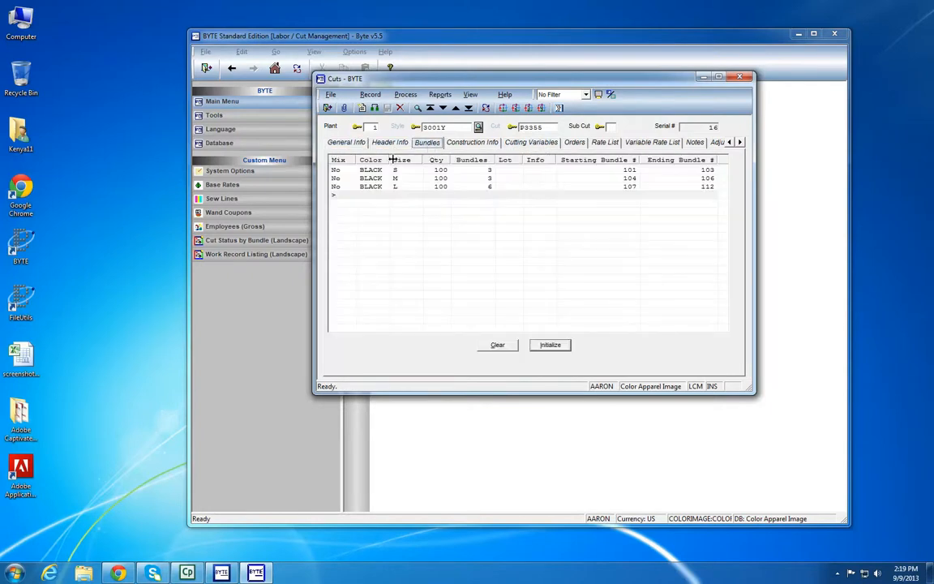
# Close the cut and open the print queue of Print Bundle Tickets
pyautogui.click(746, 78)
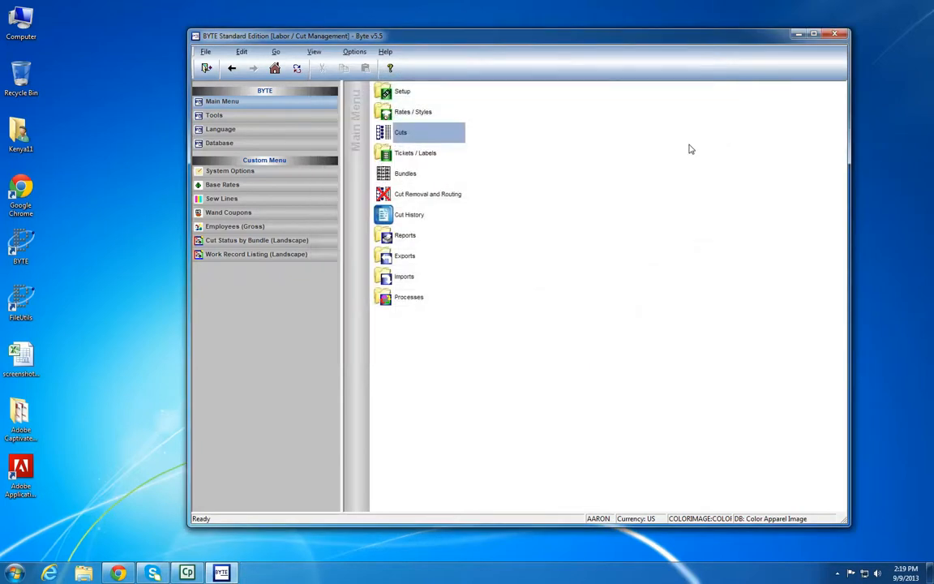
pyautogui.click(425, 157)
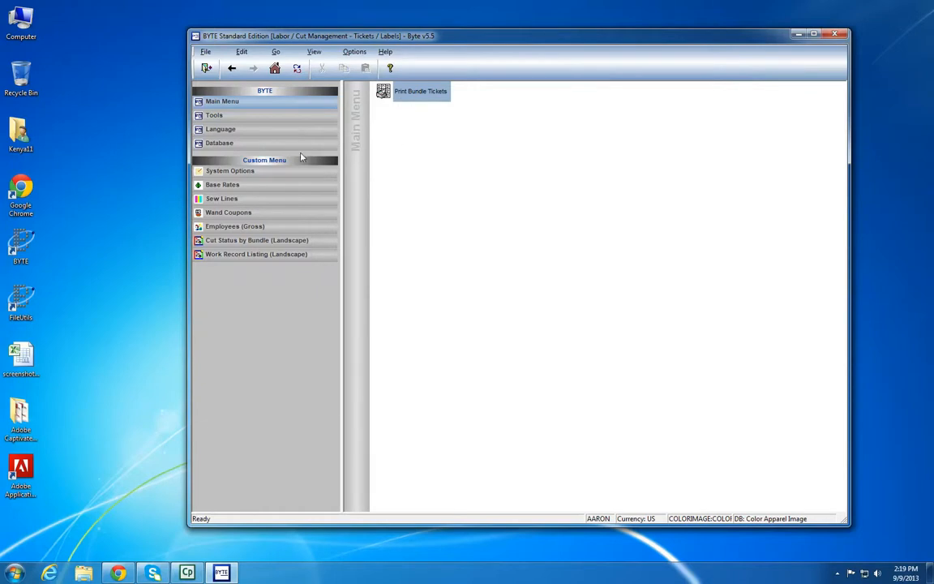
pyautogui.doubleClick(413, 92)
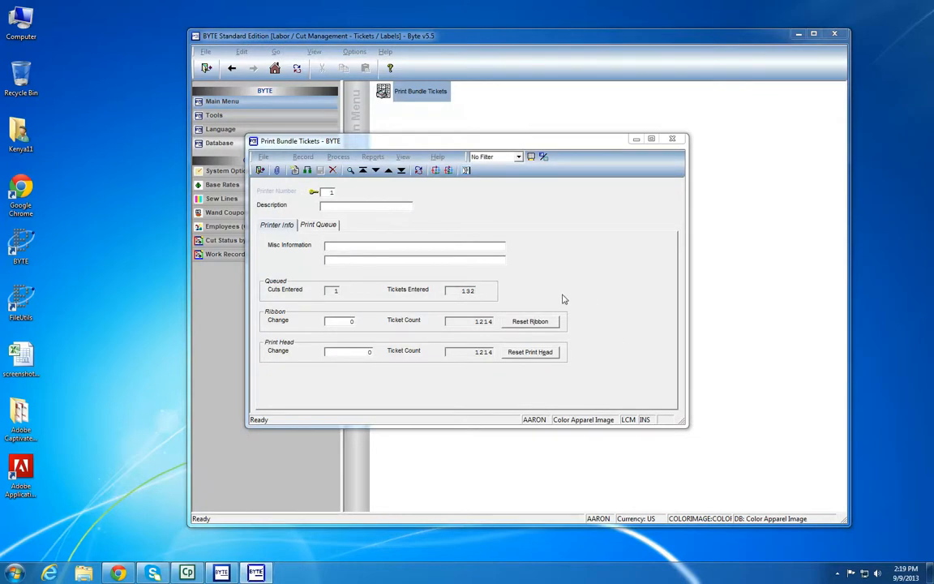
pyautogui.click(318, 228)
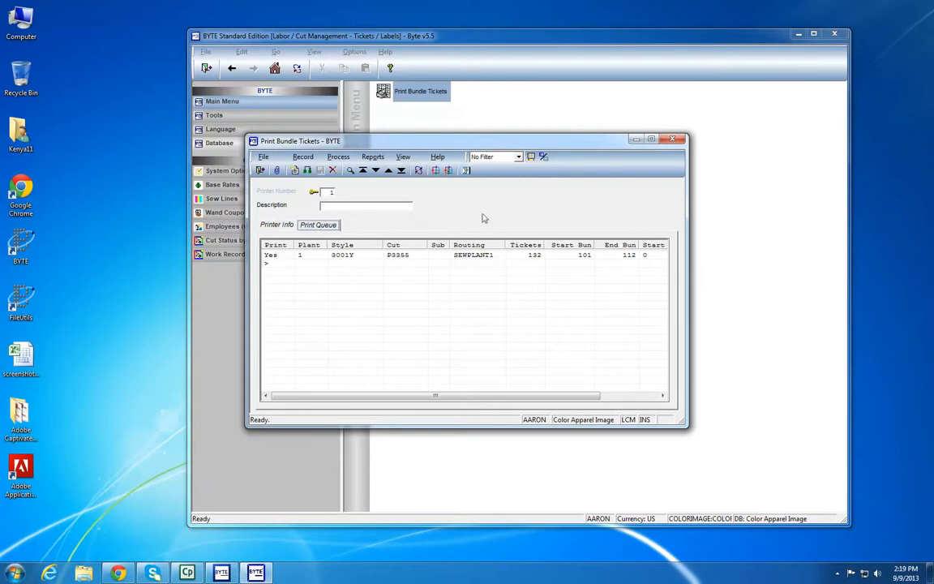
# Print the queued cut's bundle tickets to both the screen and the Okidata ML Pacemark 3410 printer, and maximize the on-screen tickets
pyautogui.click(339, 158)
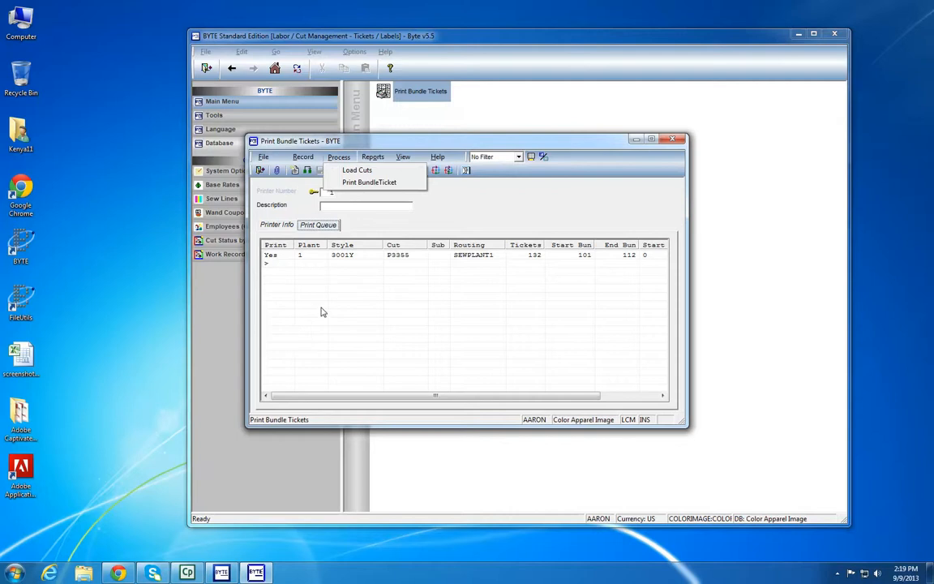
pyautogui.click(354, 183)
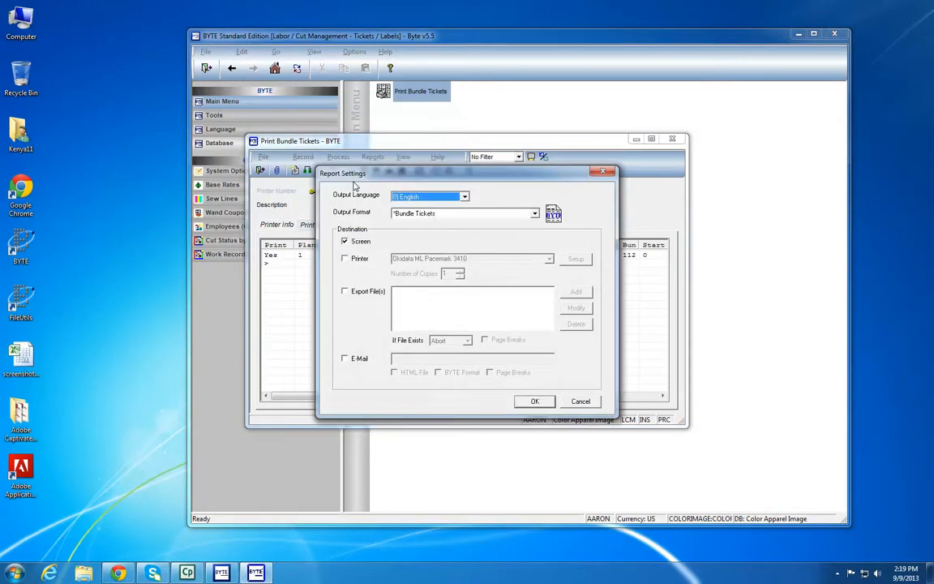
pyautogui.moveTo(479, 171); pyautogui.dragTo(515, 115)
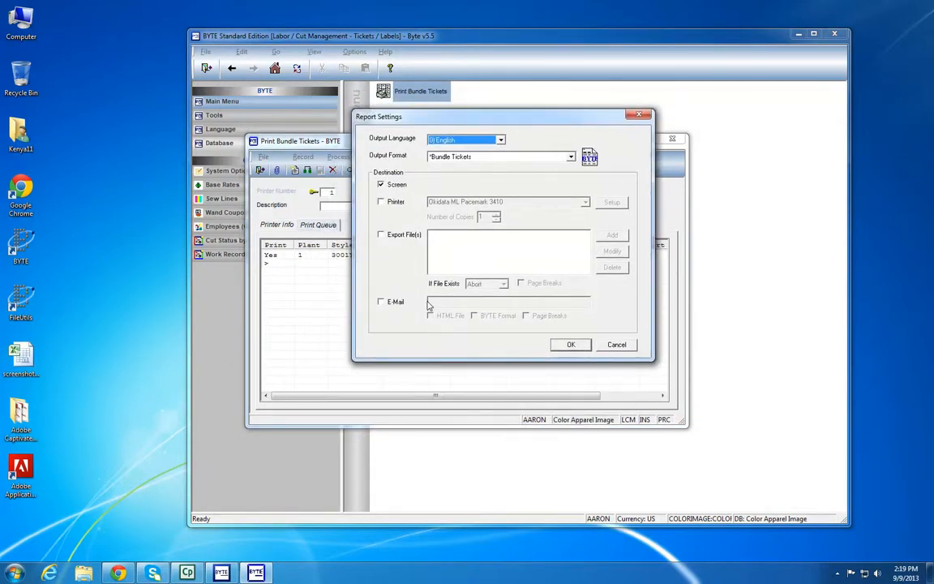
pyautogui.click(382, 186)
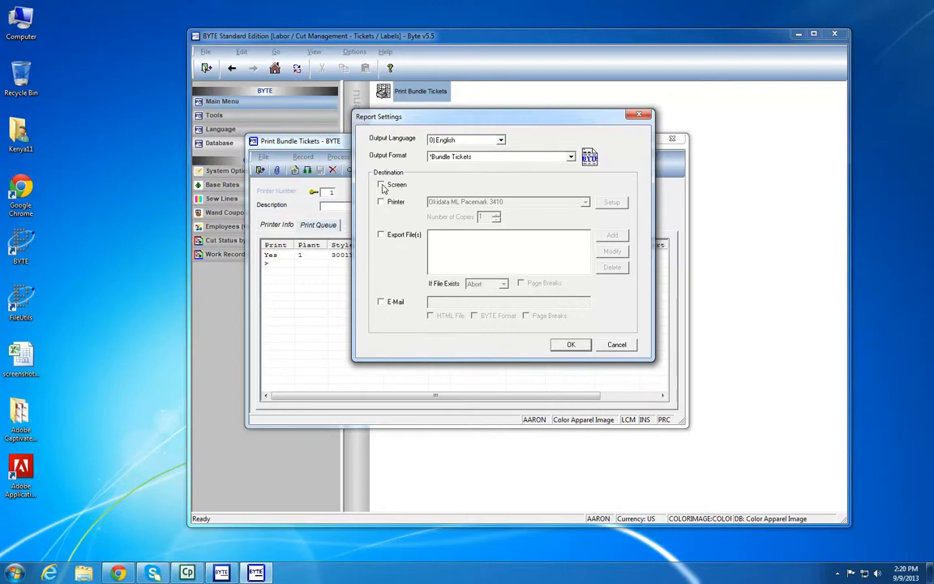
pyautogui.click(385, 202)
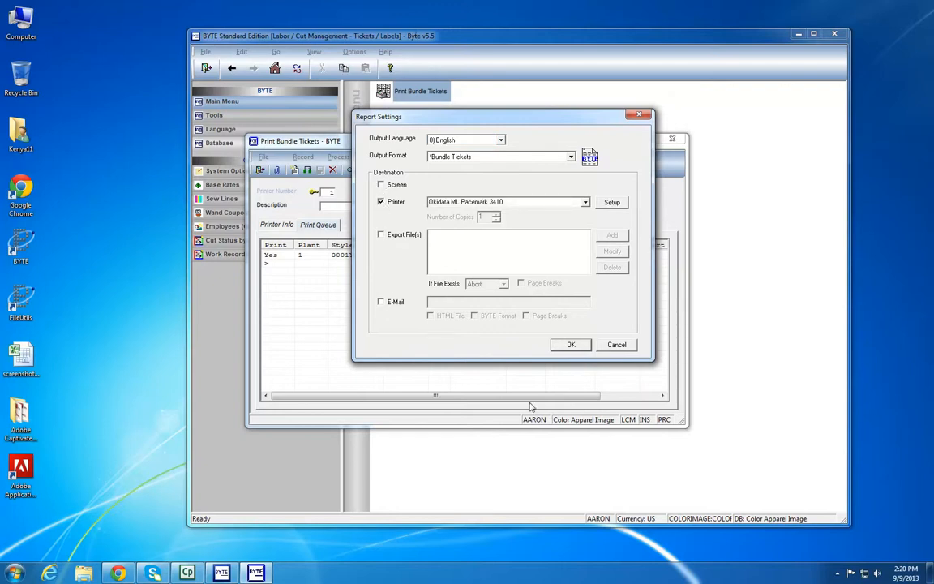
pyautogui.click(381, 185)
pyautogui.click(573, 346)
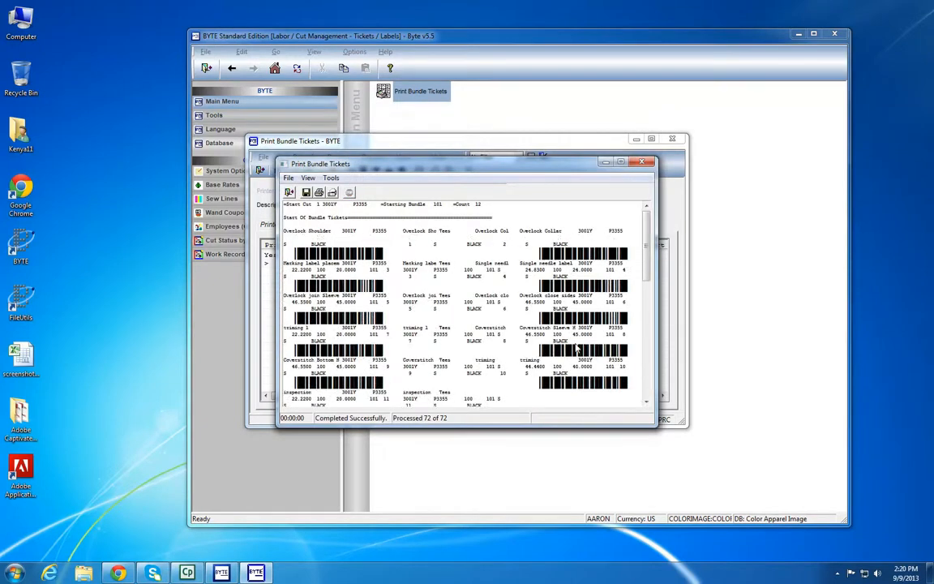
pyautogui.click(621, 163)
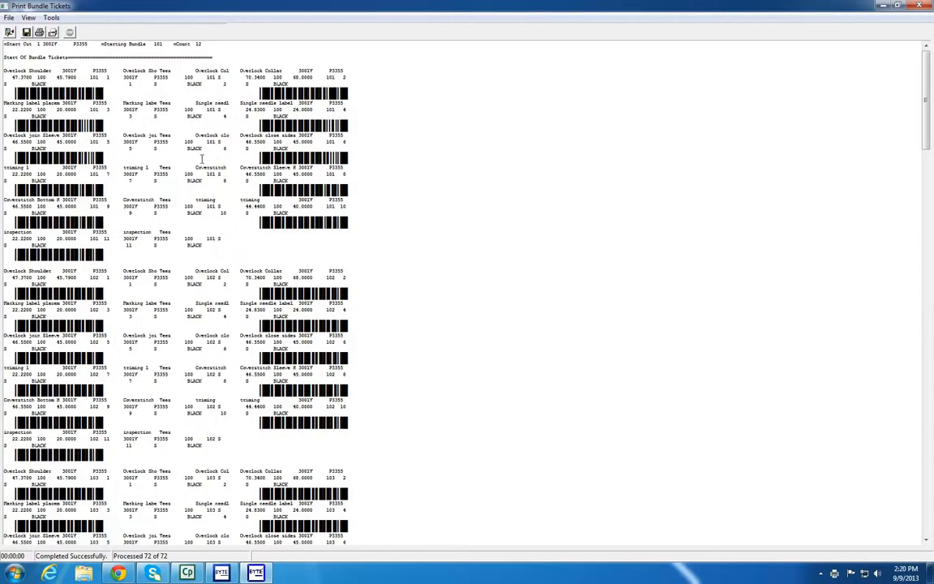